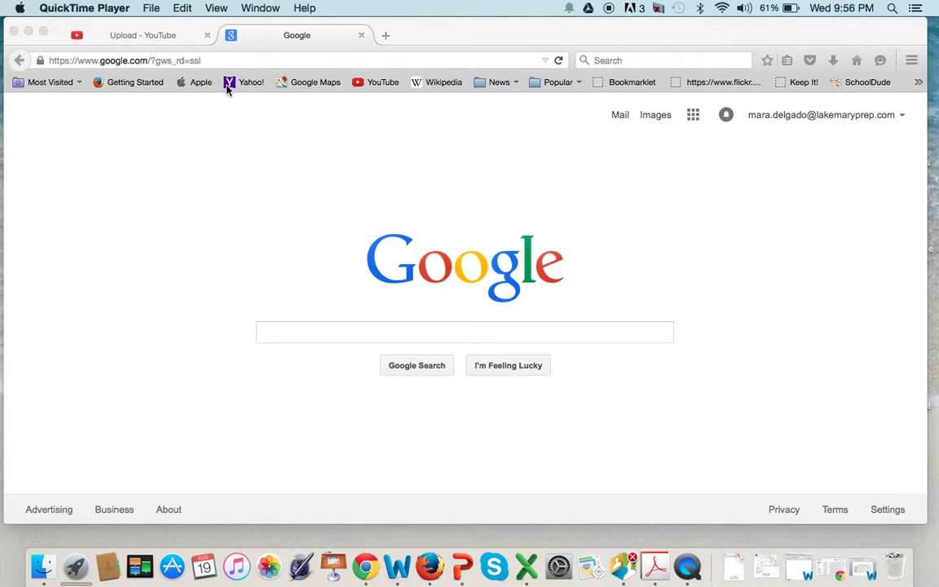
{"action": "left_click", "coordinate": [234, 61]}
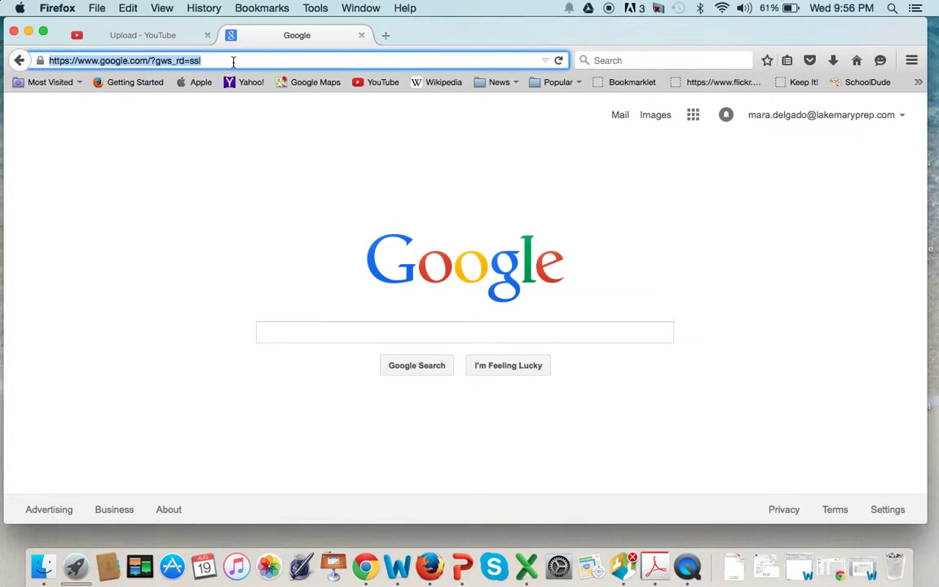
{"action": "key", "text": "BackSpace"}
{"action": "type", "text": "www.edi"}
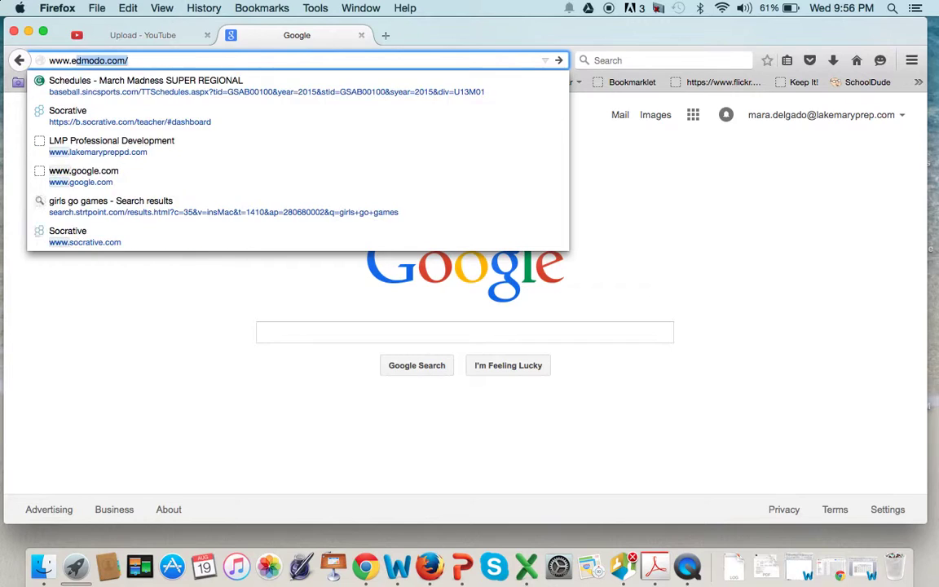
{"action": "type", "text": "mo"}
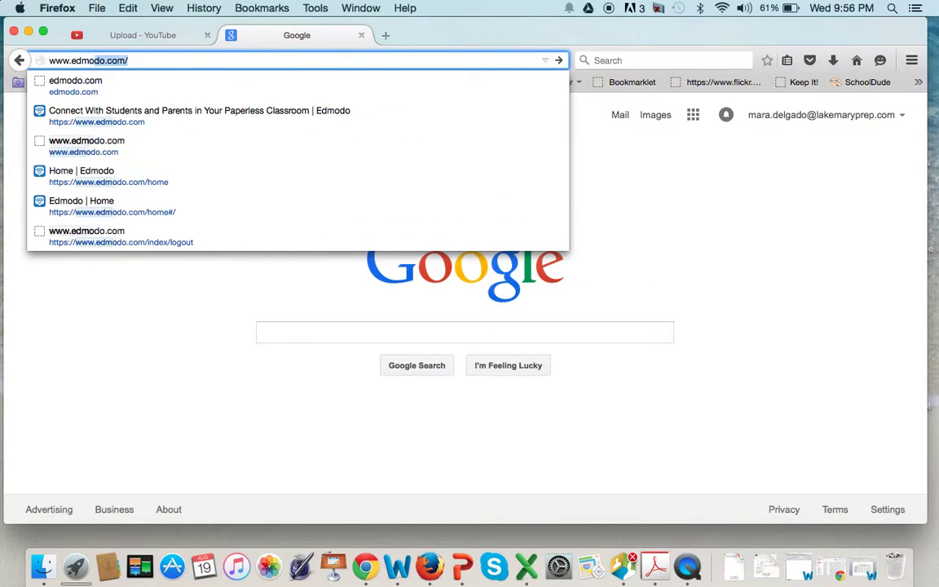
{"action": "key", "text": "Return"}
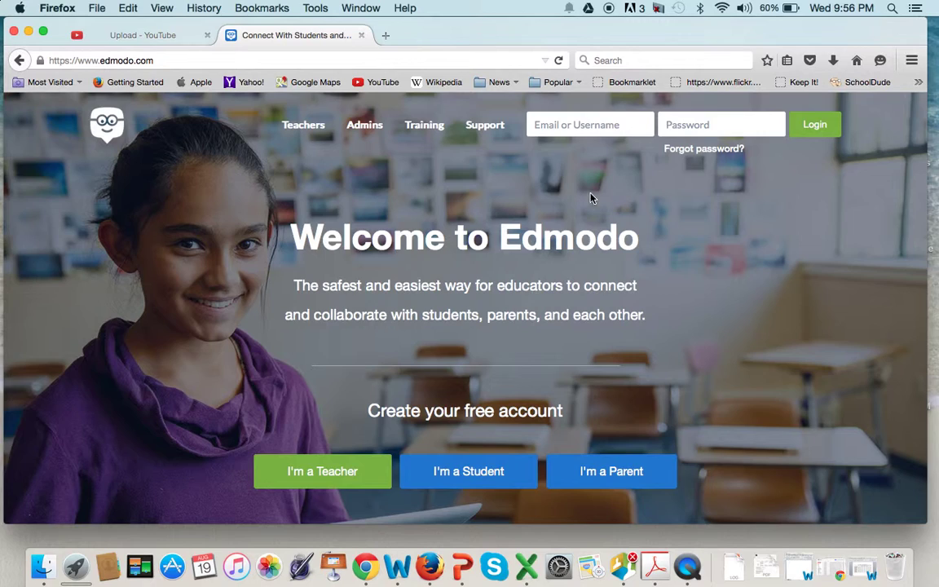
Step: Log in to Edmodo with the student's username and password
{"action": "left_click", "coordinate": [537, 124]}
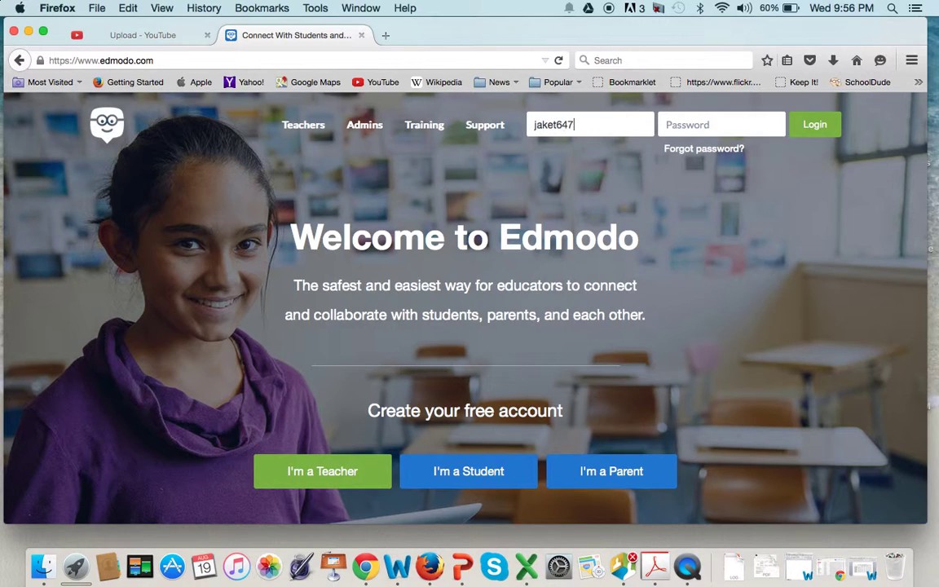
{"action": "key", "text": "Tab"}
{"action": "left_click", "coordinate": [820, 123]}
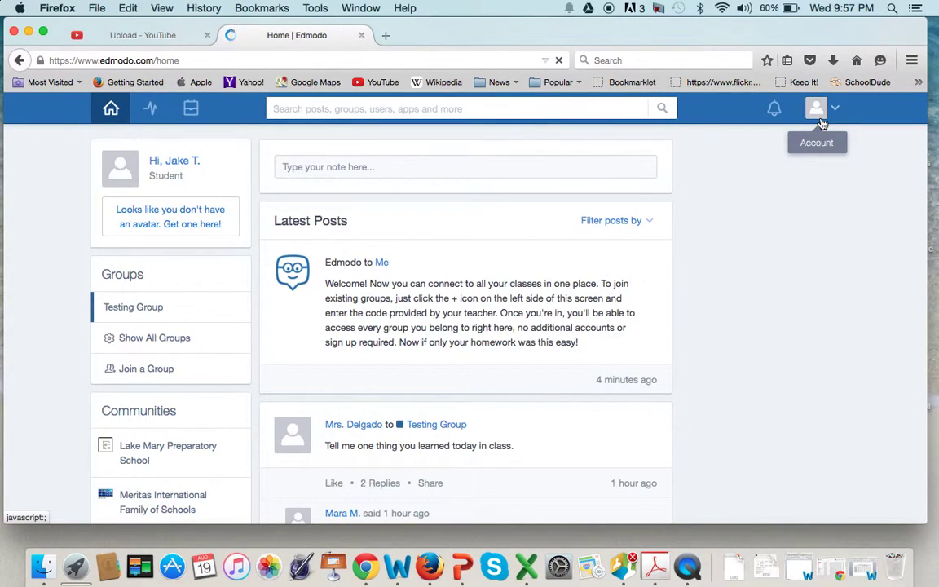
{"action": "left_click", "coordinate": [108, 110]}
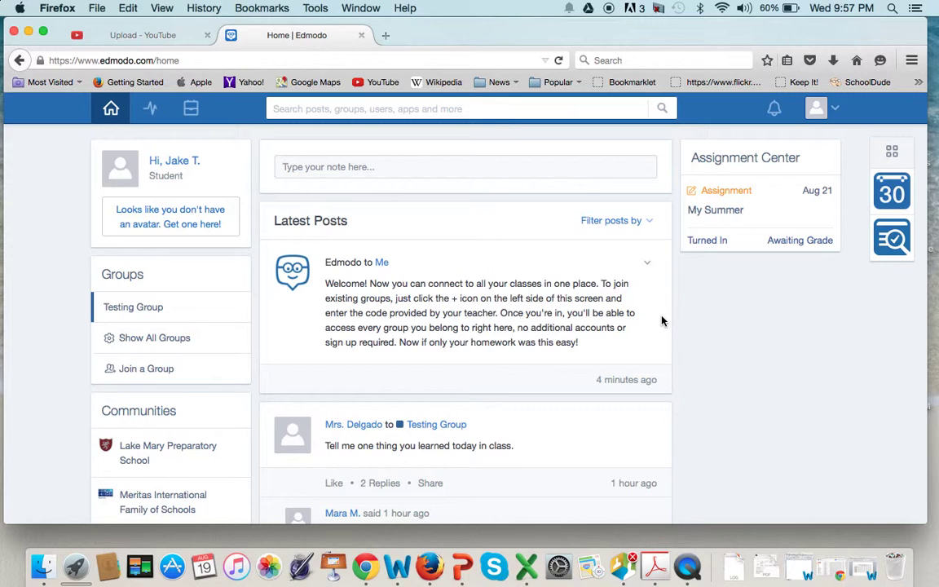
{"action": "scroll", "coordinate": [697, 321], "scroll_direction": "down", "scroll_amount": 3}
{"action": "scroll", "coordinate": [697, 320], "scroll_direction": "down", "scroll_amount": 3}
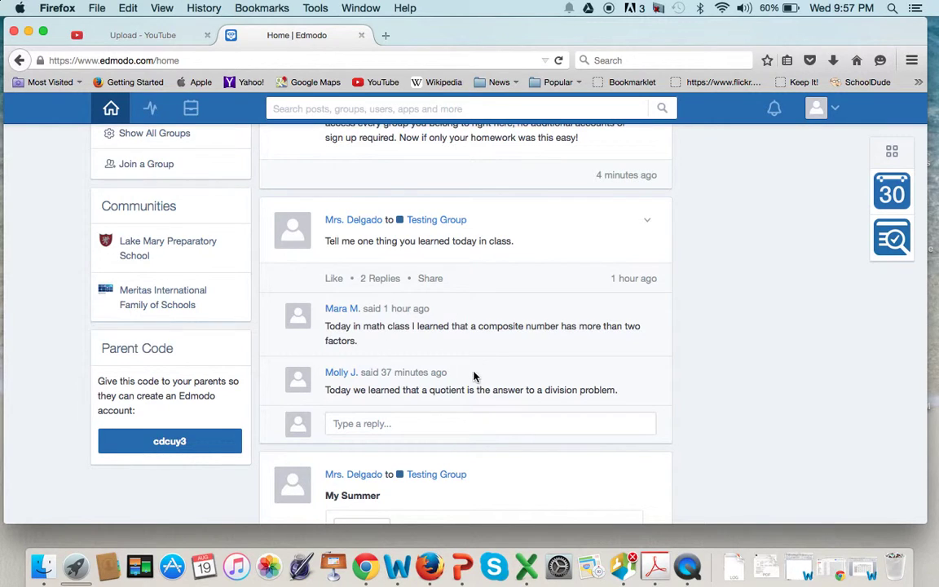
{"action": "scroll", "coordinate": [509, 341], "scroll_direction": "down", "scroll_amount": 5}
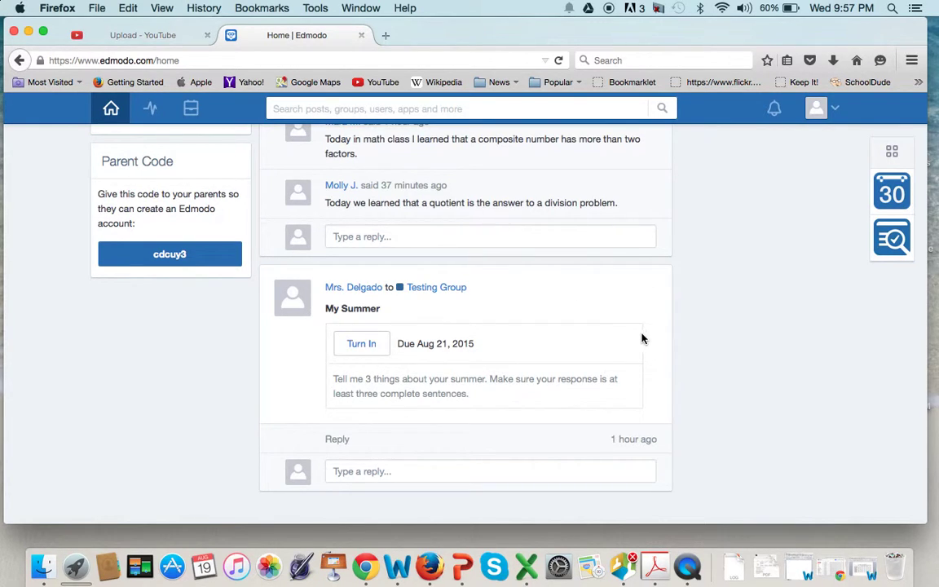
{"action": "scroll", "coordinate": [641, 335], "scroll_direction": "up", "scroll_amount": 4}
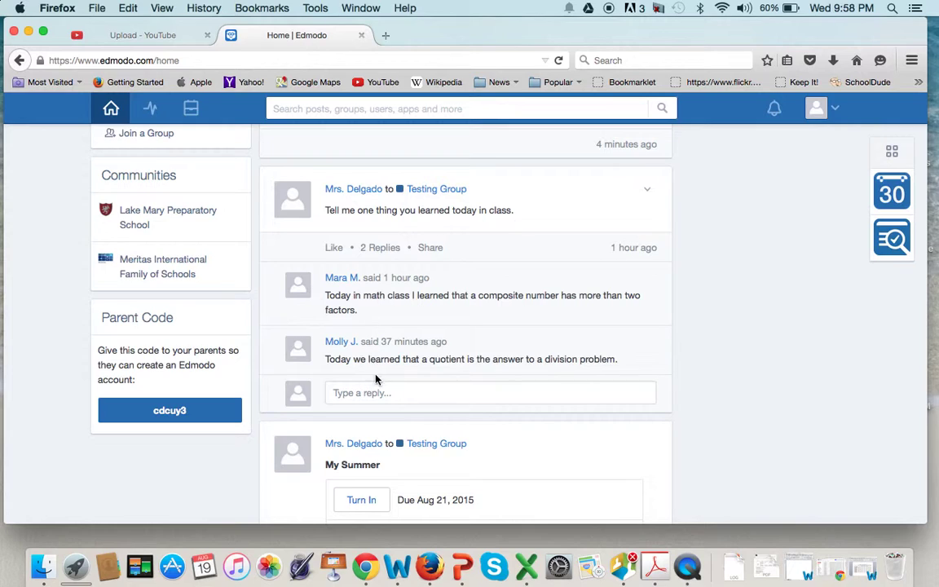
Step: Reply to the 'Tell me one thing' post: prime numbers have only two factors, one and itself
{"action": "left_click", "coordinate": [341, 392]}
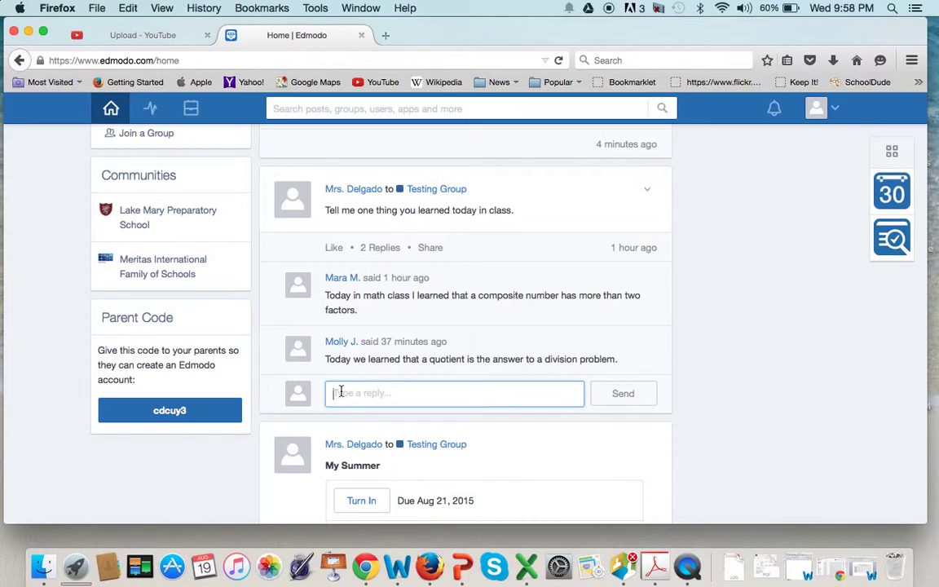
{"action": "type", "text": "In math cla"}
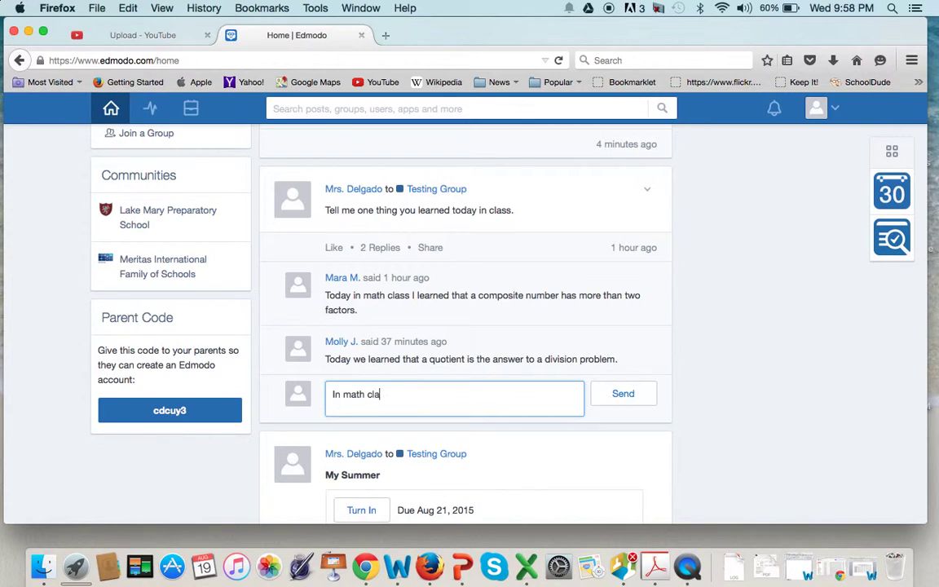
{"action": "type", "text": "ss today, I learned that prim"}
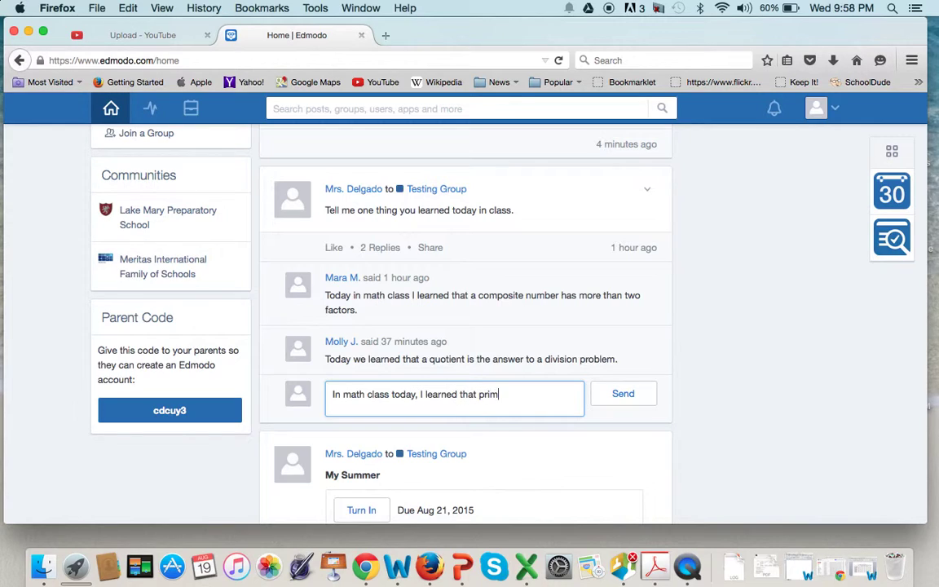
{"action": "type", "text": "e numbers only have two fac"}
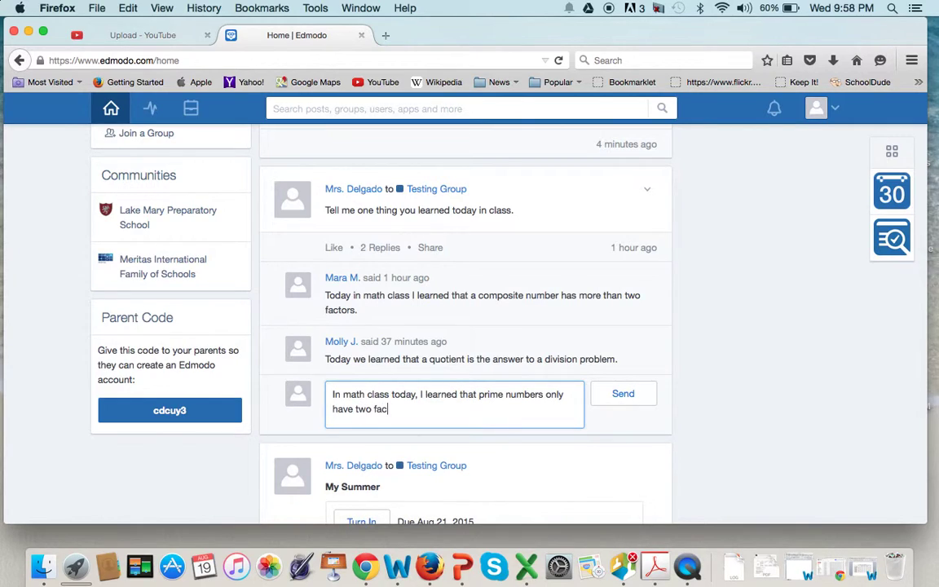
{"action": "type", "text": "tors, one and itself."}
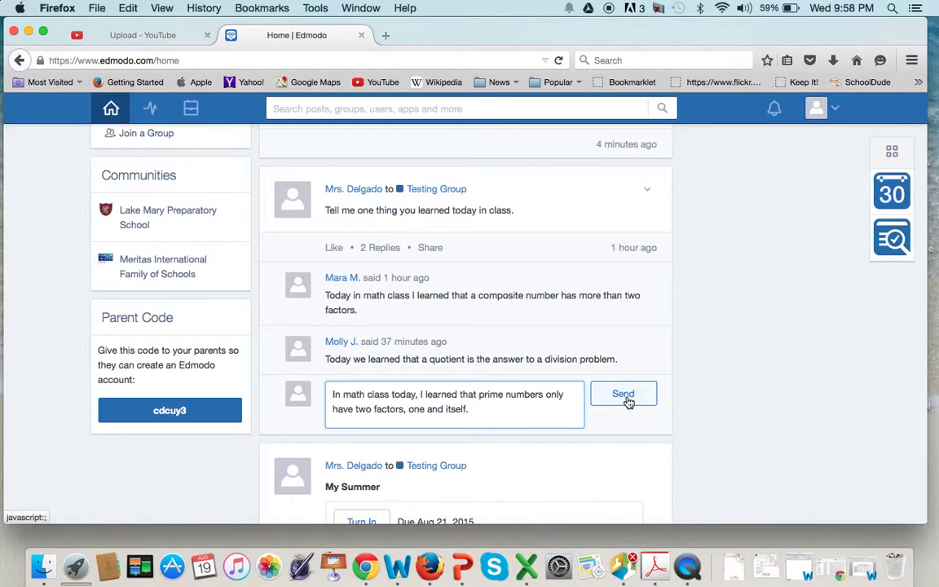
{"action": "left_click", "coordinate": [627, 401]}
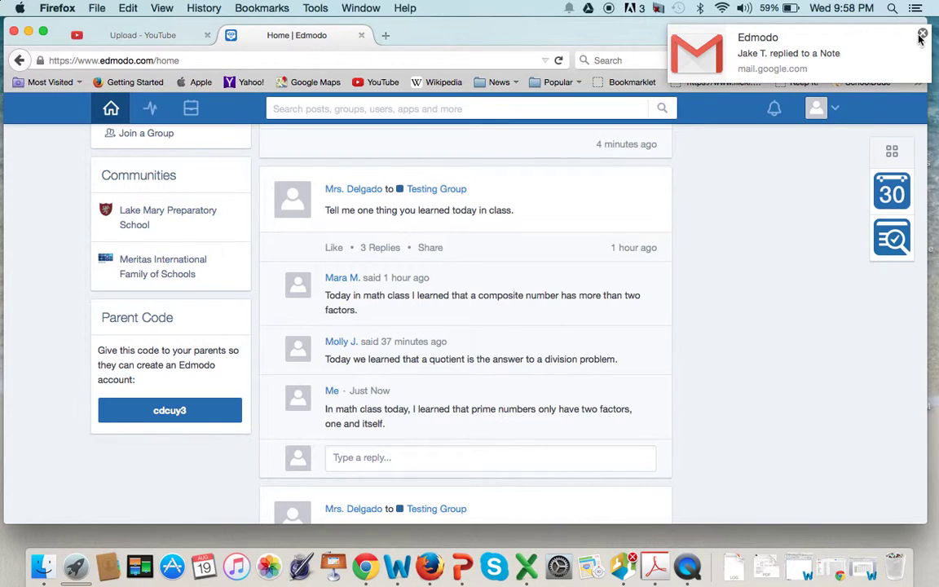
{"action": "scroll", "coordinate": [723, 280], "scroll_direction": "down", "scroll_amount": 3}
{"action": "scroll", "coordinate": [722, 281], "scroll_direction": "down", "scroll_amount": 3}
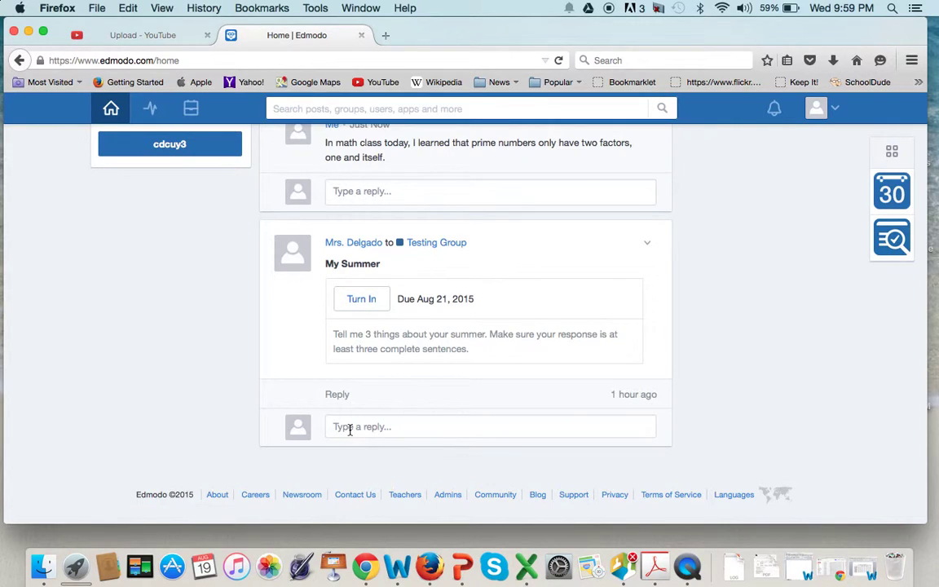
Step: Open the My Summer assignment and begin the response about the lacrosse camp
{"action": "left_click", "coordinate": [362, 300]}
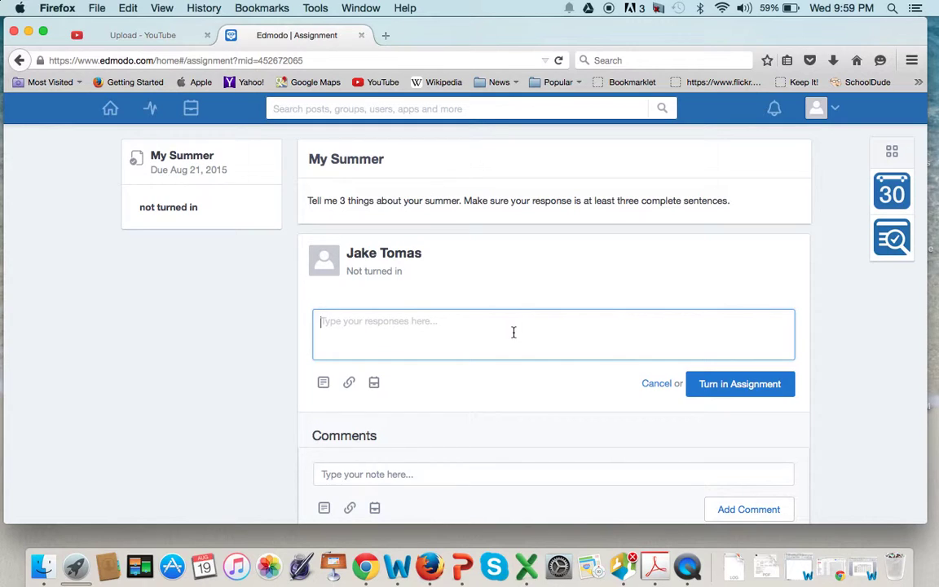
{"action": "type", "text": "This usmmer"}
{"action": "key", "text": "BackSpace"}
{"action": "type", "text": "r"}
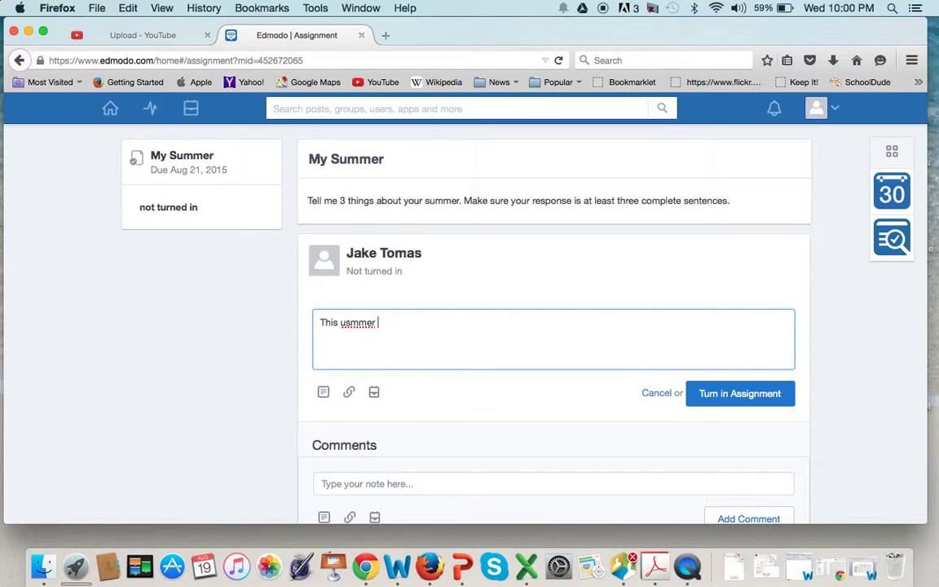
{"action": "key", "text": "BackSpace"}
{"action": "key", "text": "BackSpace"}
{"action": "key", "text": "BackSpace"}
{"action": "key", "text": "BackSpace"}
{"action": "key", "text": "BackSpace"}
{"action": "key", "text": "BackSpace"}
{"action": "key", "text": "BackSpace"}
{"action": "type", "text": "summer I went to spor"}
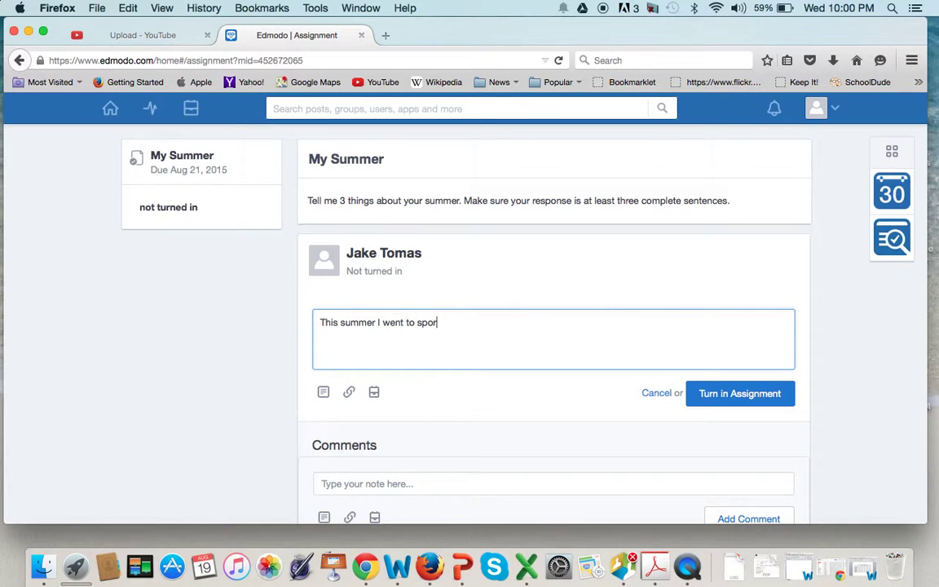
{"action": "type", "text": "ts camps. The first one was a lacrosse camp. I "}
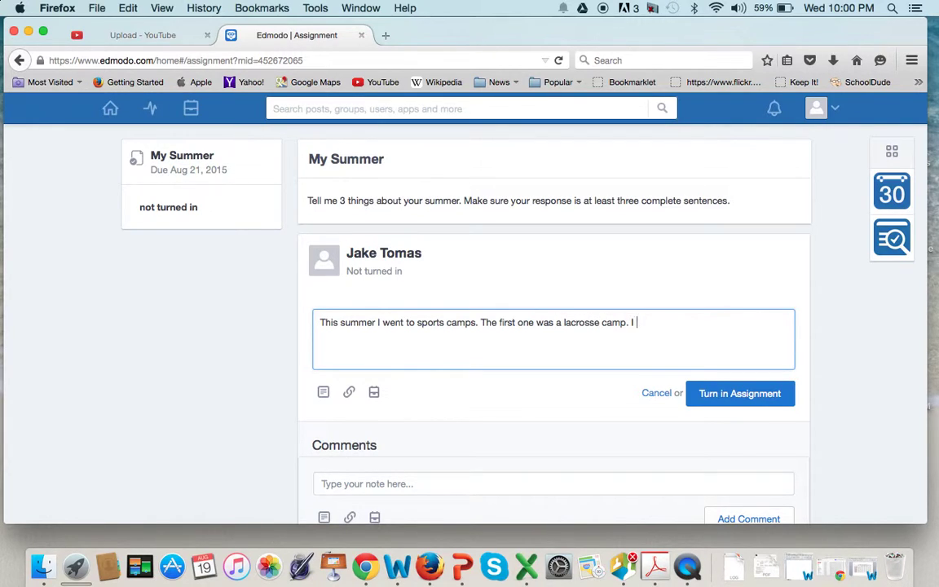
{"action": "type", "text": "t was great. I learned dome new"}
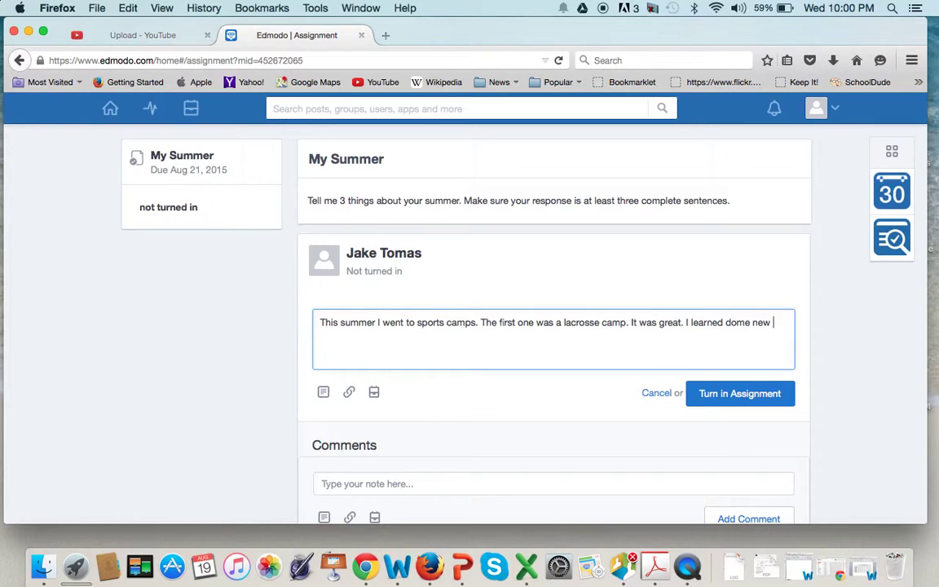
Step: Finish the response describing the flag football camp, correcting the typos along the way
{"action": "key", "text": "BackSpace"}
{"action": "key", "text": "BackSpace"}
{"action": "key", "text": "BackSpace"}
{"action": "key", "text": "BackSpace"}
{"action": "key", "text": "BackSpace"}
{"action": "key", "text": "BackSpace"}
{"action": "key", "text": "BackSpace"}
{"action": "key", "text": "BackSpace"}
{"action": "key", "text": "BackSpace"}
{"action": "type", "text": "some new"}
{"action": "type", "text": " techniques"}
{"action": "type", "text": ". The"}
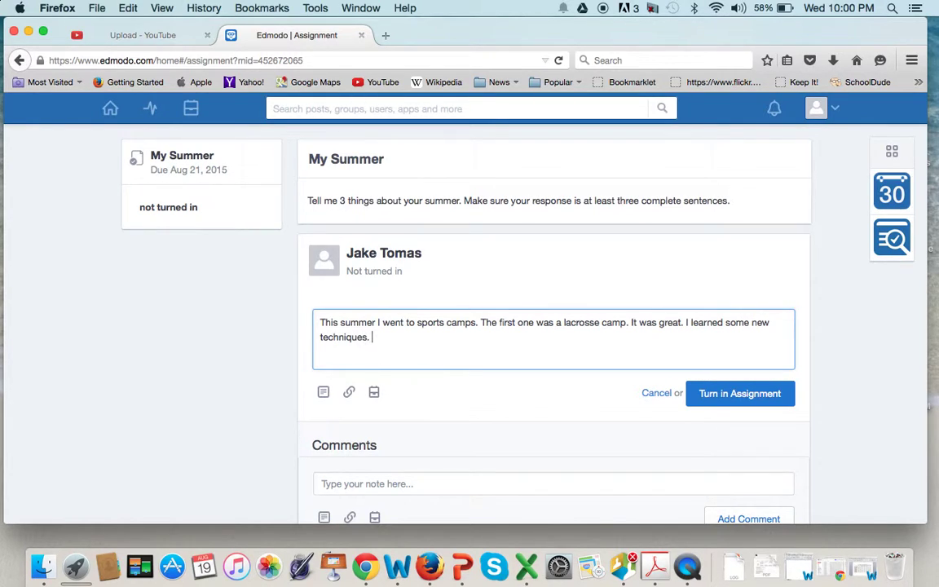
{"action": "key", "text": "BackSpace"}
{"action": "key", "text": "BackSpace"}
{"action": "key", "text": "BackSpace"}
{"action": "type", "text": "The last"}
{"action": "key", "text": "BackSpace"}
{"action": "type", "text": "t co"}
{"action": "key", "text": "BackSpace"}
{"action": "type", "text": "amp I wne"}
{"action": "key", "text": "BackSpace"}
{"action": "key", "text": "BackSpace"}
{"action": "type", "text": "ent to w"}
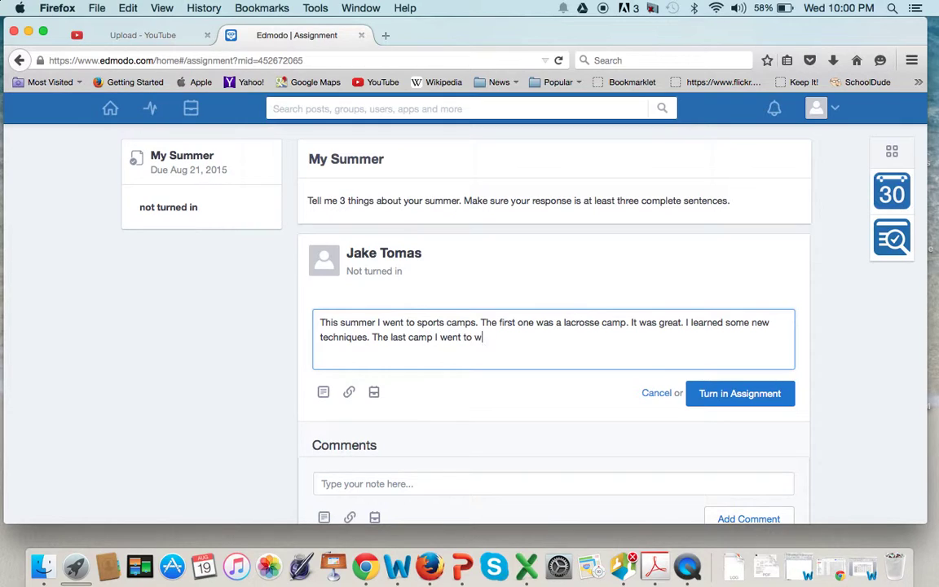
{"action": "type", "text": "as flag fl"}
{"action": "key", "text": "BackSpace"}
{"action": "type", "text": "ootball. I had an awesome time. There's n"}
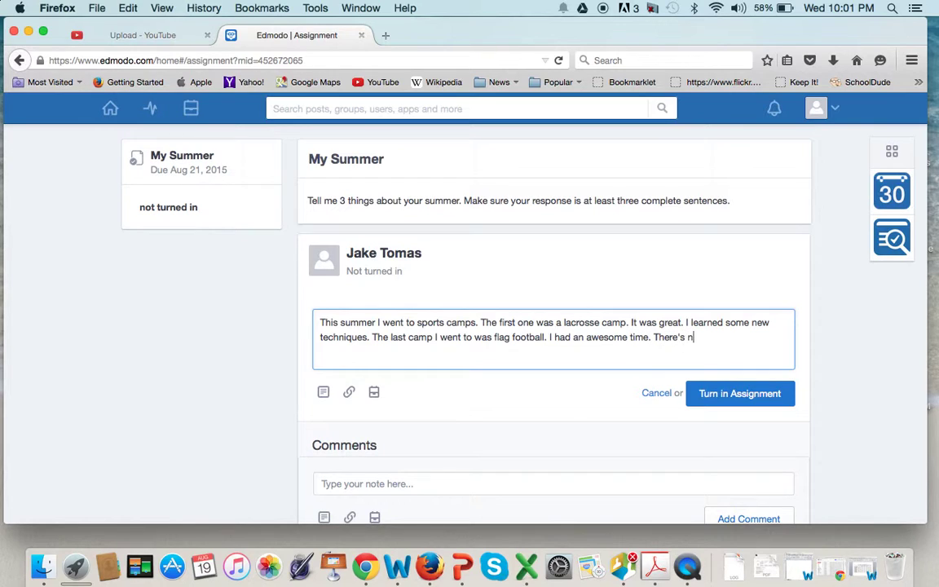
{"action": "type", "text": "othing like pulling off someone's flag."}
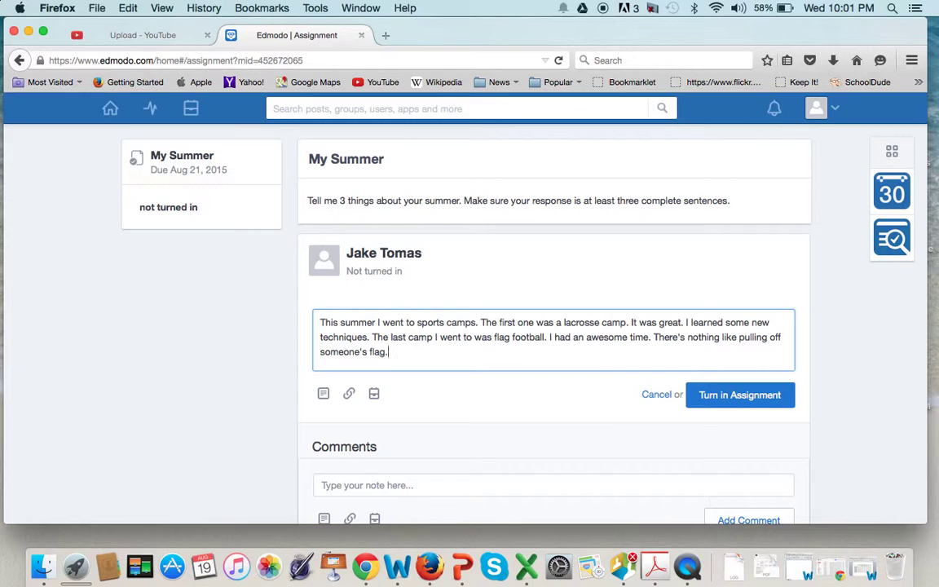
Step: Submit the My Summer response and head back to the home feed
{"action": "left_click", "coordinate": [737, 396]}
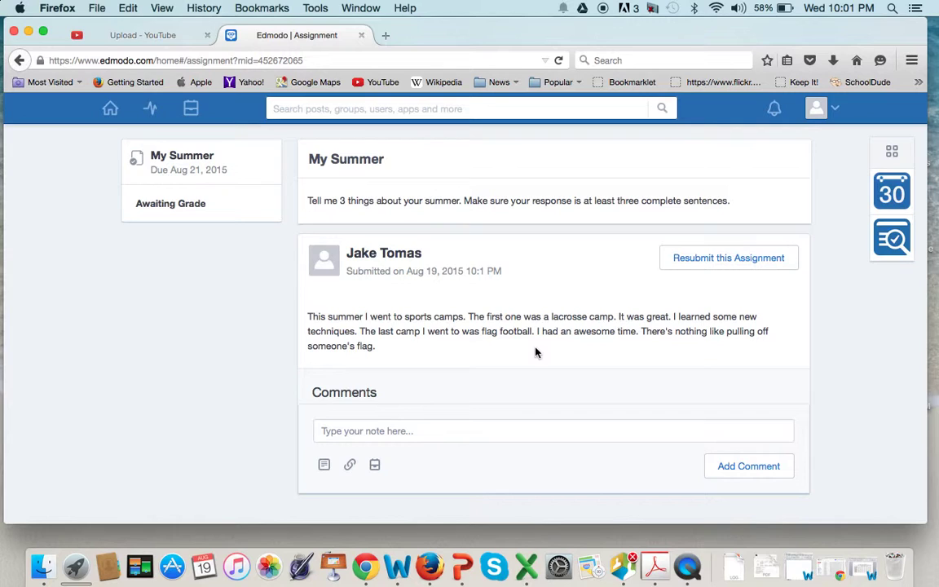
{"action": "left_click", "coordinate": [112, 113]}
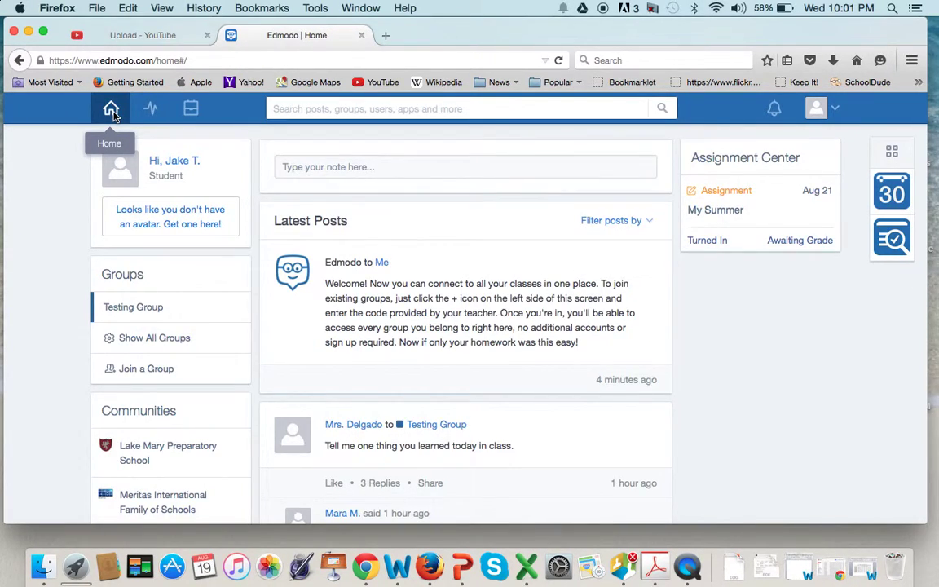
Step: Scroll the home feed to confirm My Summer shows Turned In, then return to the top
{"action": "left_click", "coordinate": [114, 118]}
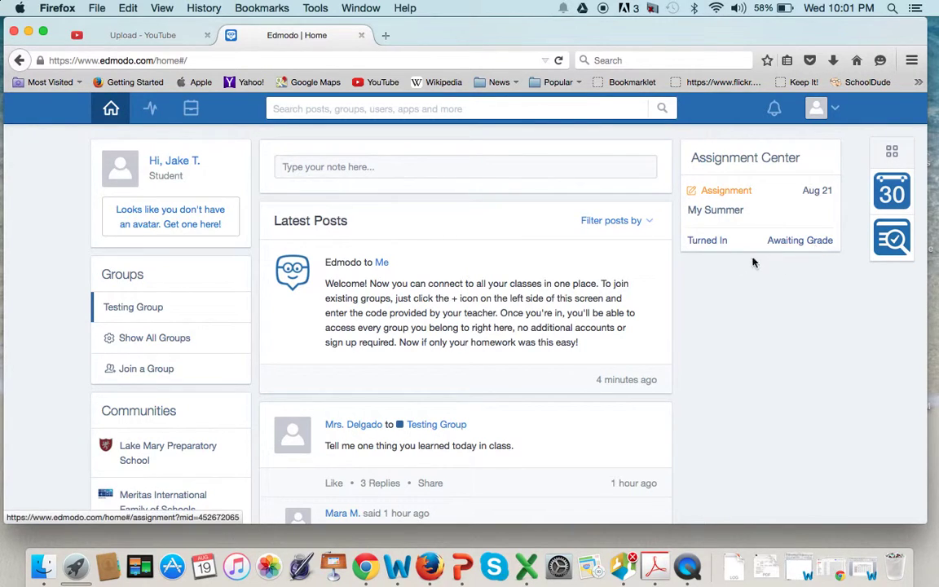
{"action": "scroll", "coordinate": [530, 298], "scroll_direction": "down", "scroll_amount": 1}
{"action": "scroll", "coordinate": [535, 303], "scroll_direction": "down", "scroll_amount": 5}
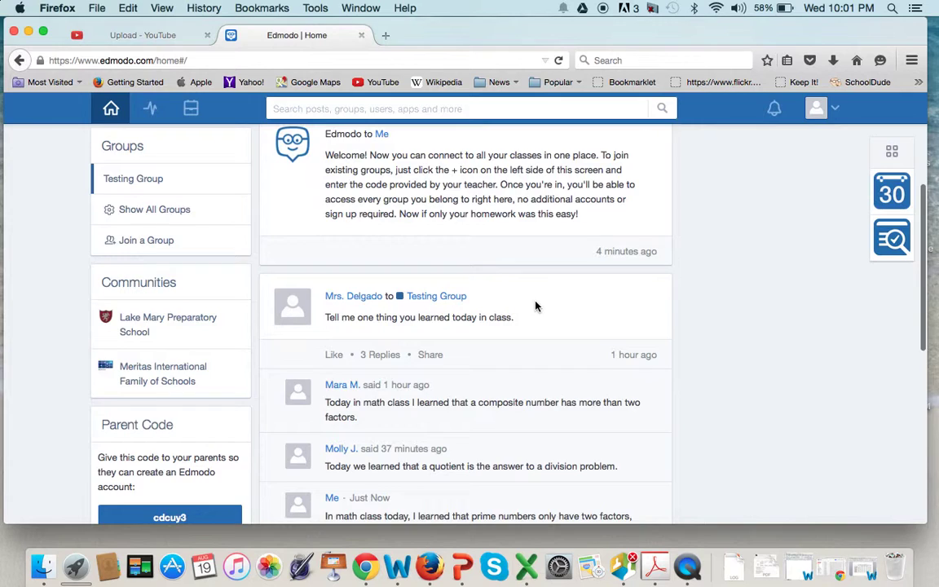
{"action": "scroll", "coordinate": [411, 328], "scroll_direction": "down", "scroll_amount": 4}
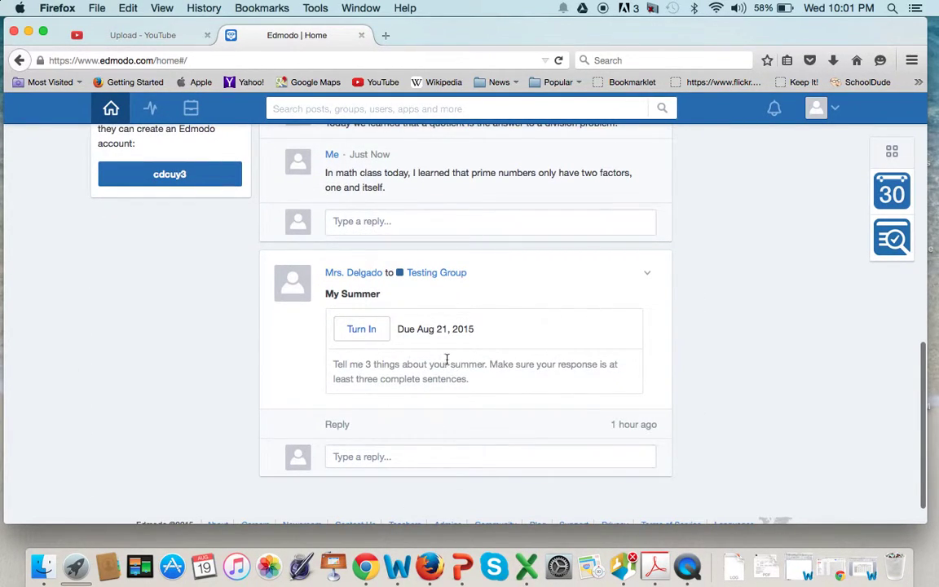
{"action": "scroll", "coordinate": [465, 359], "scroll_direction": "up", "scroll_amount": 15}
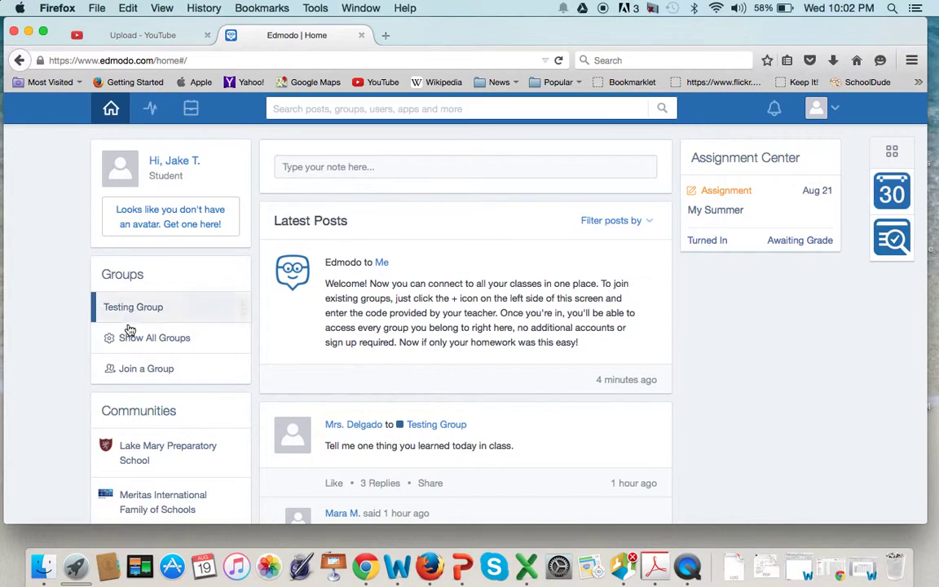
Step: Join Fiorentino-Social Studies with the teacher's group code and dismiss the confirmation and email notification
{"action": "left_click", "coordinate": [131, 375]}
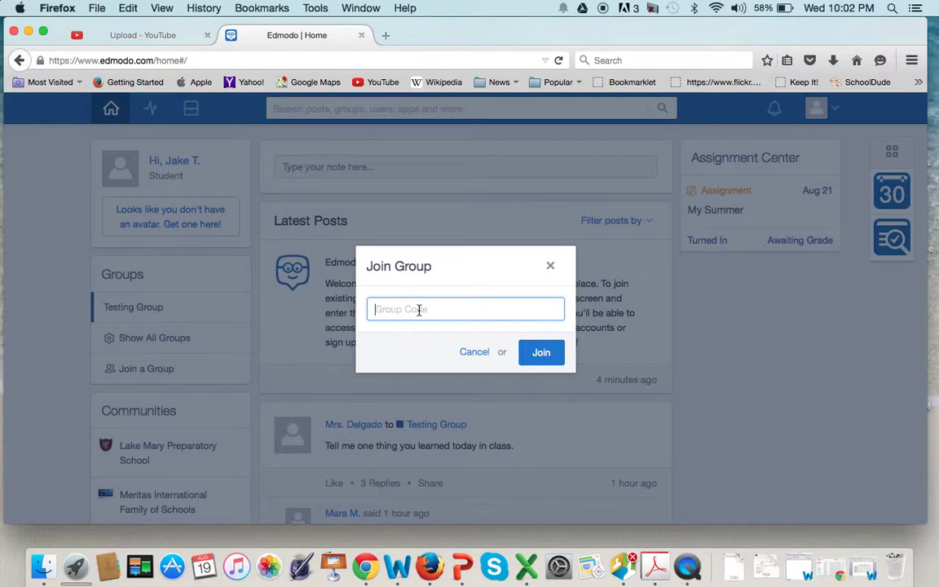
{"action": "left_click", "coordinate": [541, 352]}
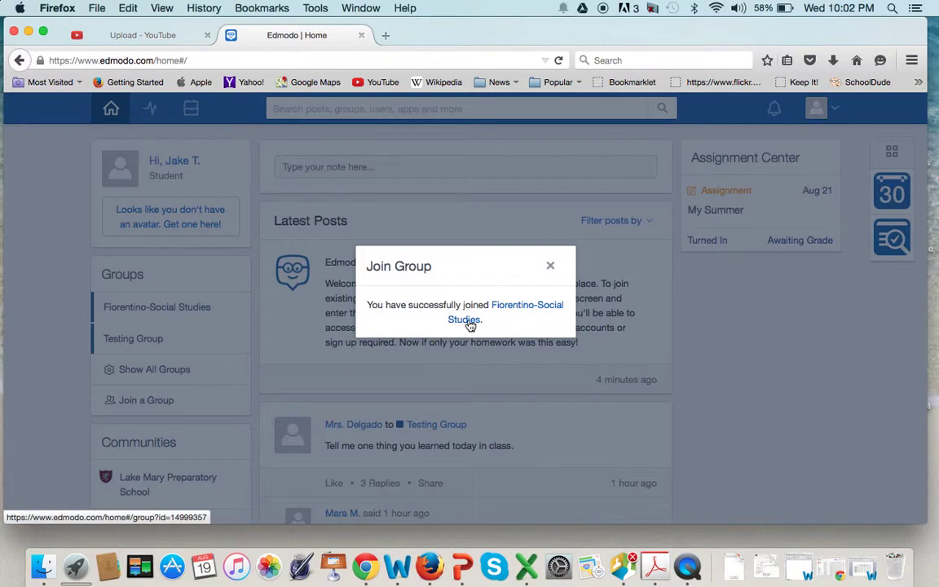
{"action": "left_click", "coordinate": [549, 269]}
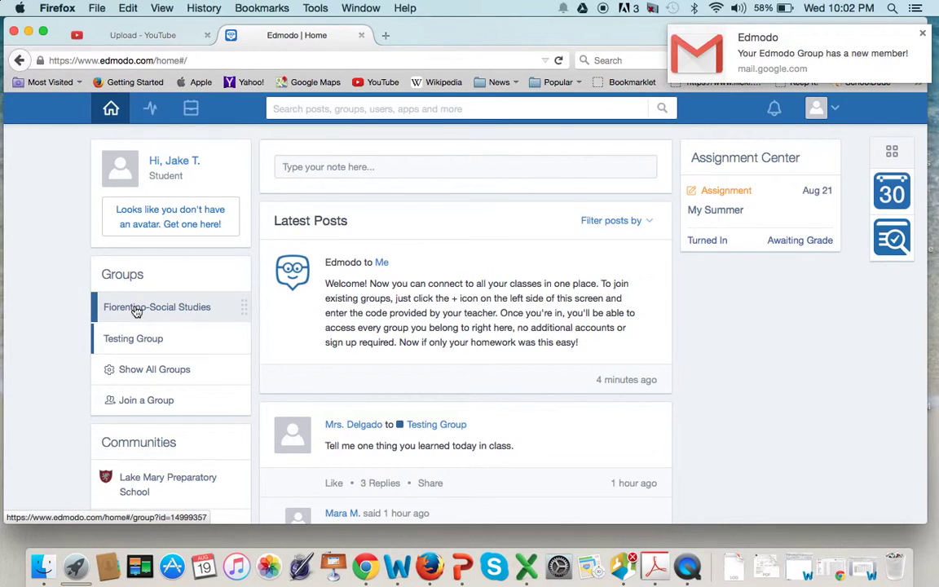
{"action": "left_click", "coordinate": [922, 34]}
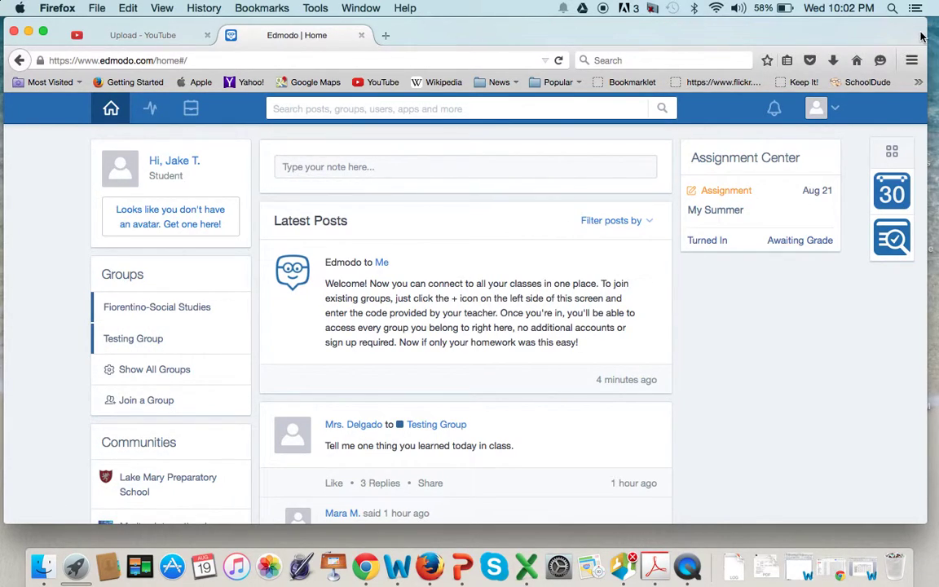
{"action": "left_click", "coordinate": [141, 309]}
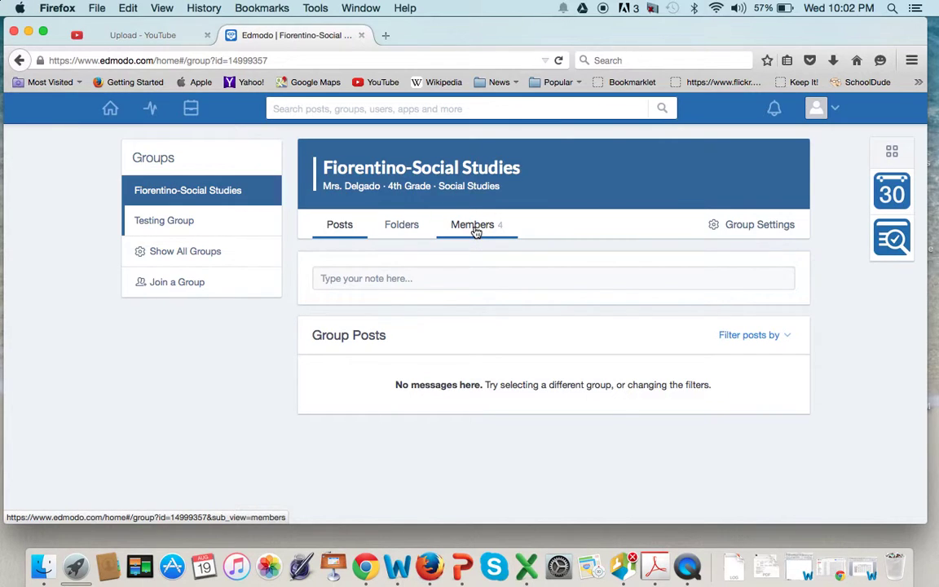
{"action": "left_click", "coordinate": [110, 108]}
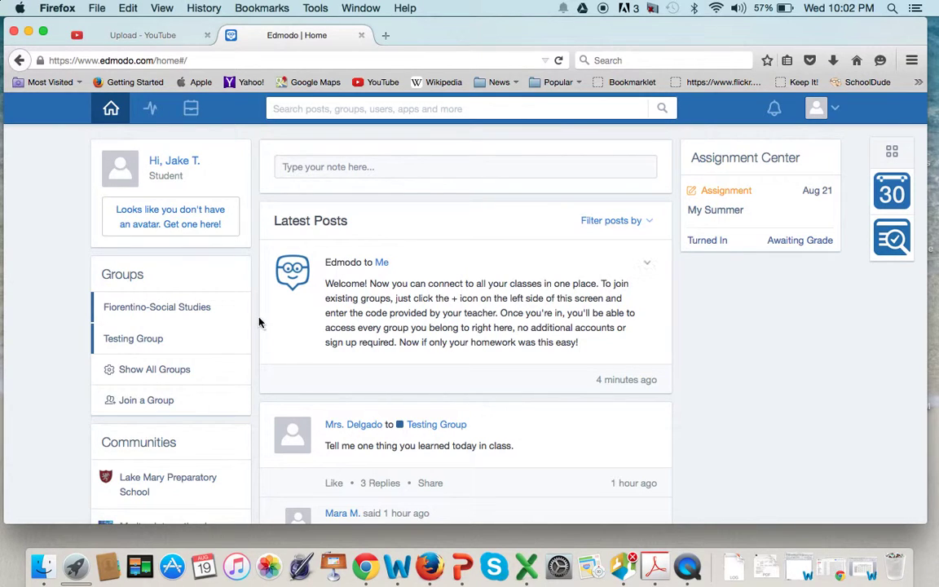
{"action": "scroll", "coordinate": [257, 323], "scroll_direction": "down", "scroll_amount": 5}
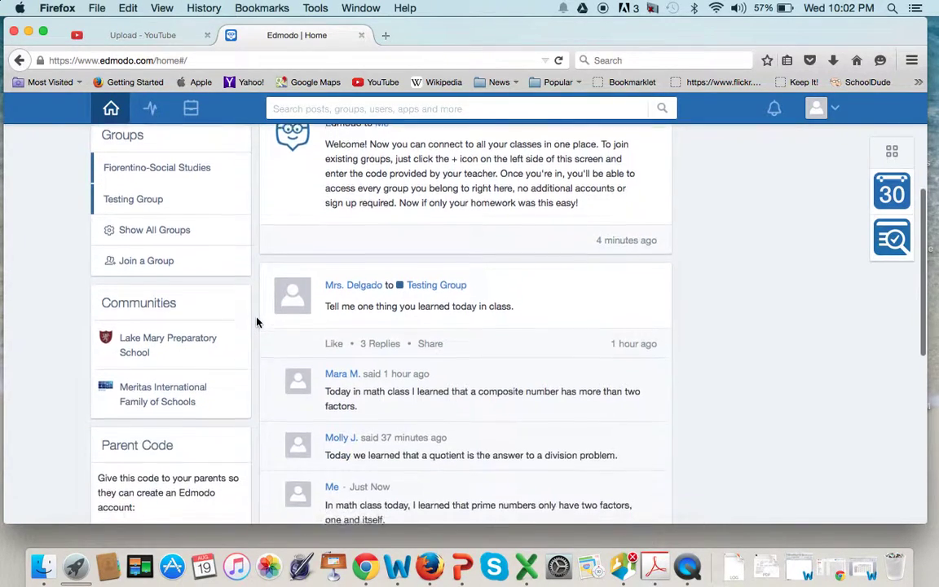
{"action": "scroll", "coordinate": [257, 323], "scroll_direction": "down", "scroll_amount": 1}
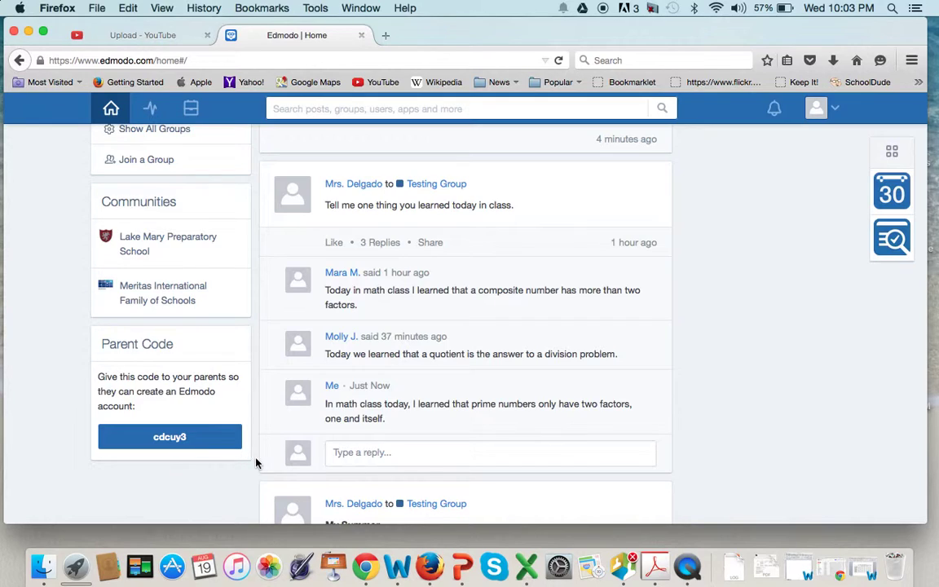
{"action": "scroll", "coordinate": [245, 461], "scroll_direction": "up", "scroll_amount": 5}
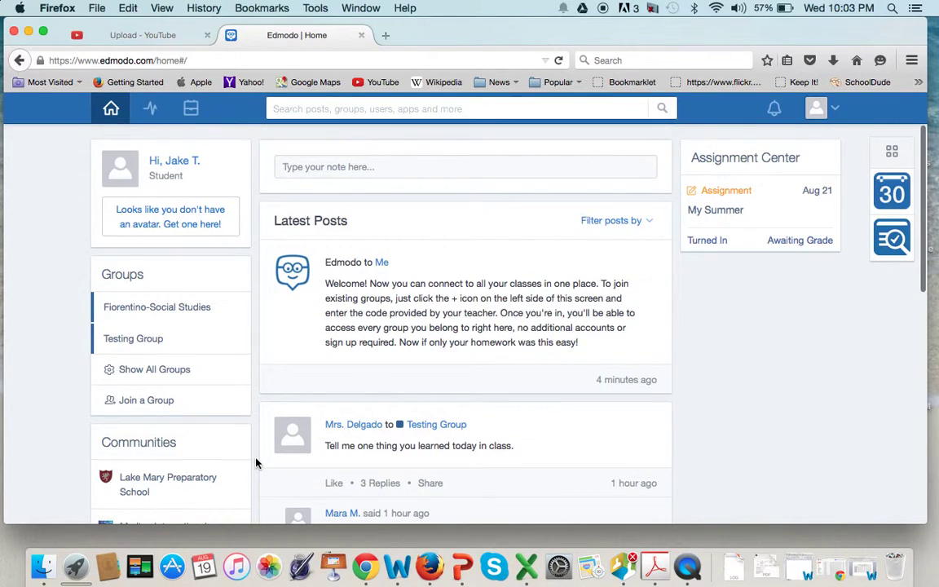